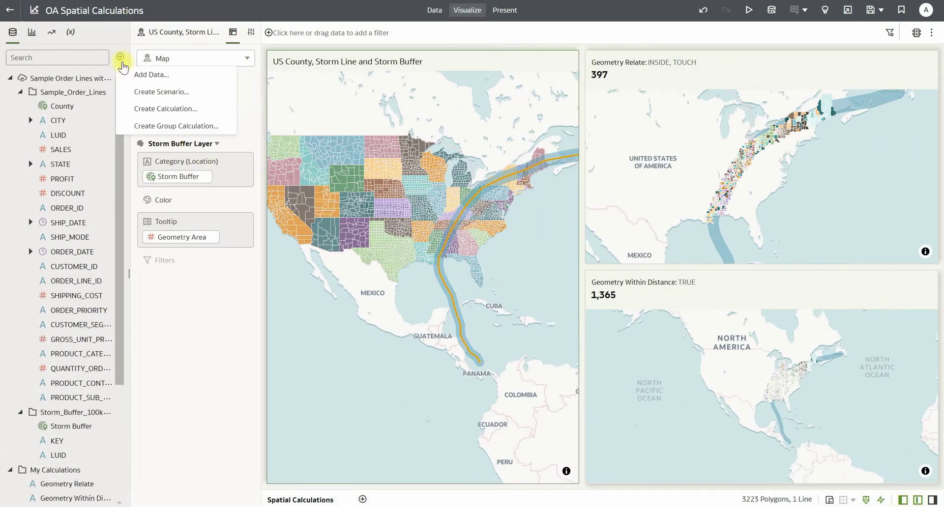
Start a new calculation and insert the GeometryArea spatial function.
click(147, 109)
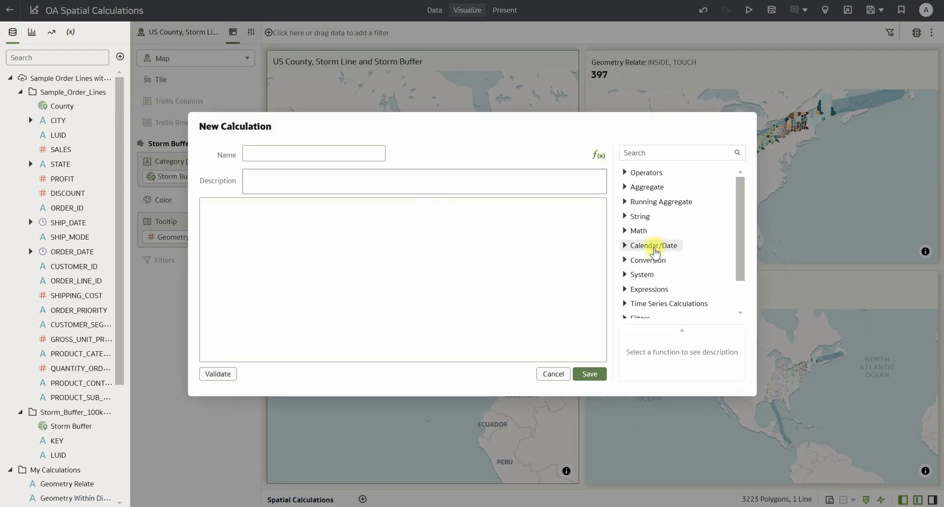
scroll(659, 248, down, 1)
click(661, 305)
scroll(669, 290, down, 2)
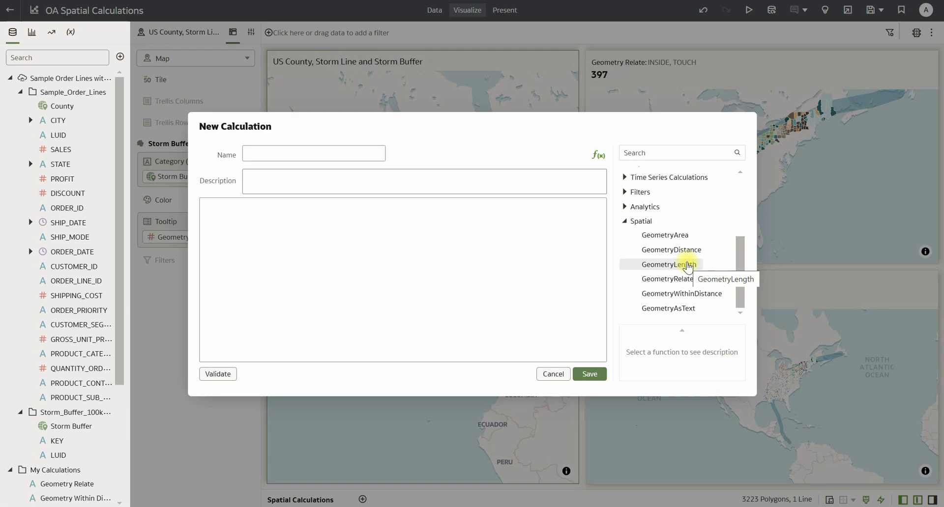
double_click(665, 235)
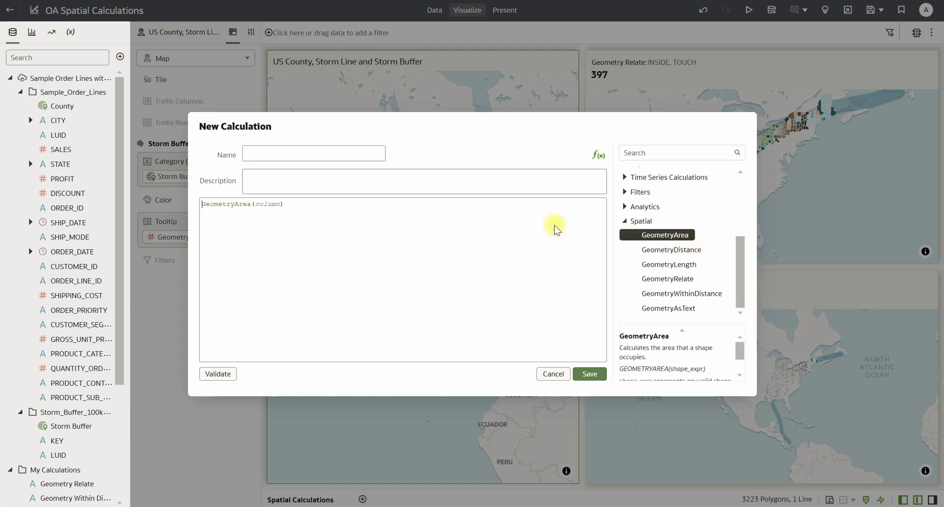
Set Sample_Order_Lines' County as GeometryArea's argument, then clear the expression.
click(269, 205)
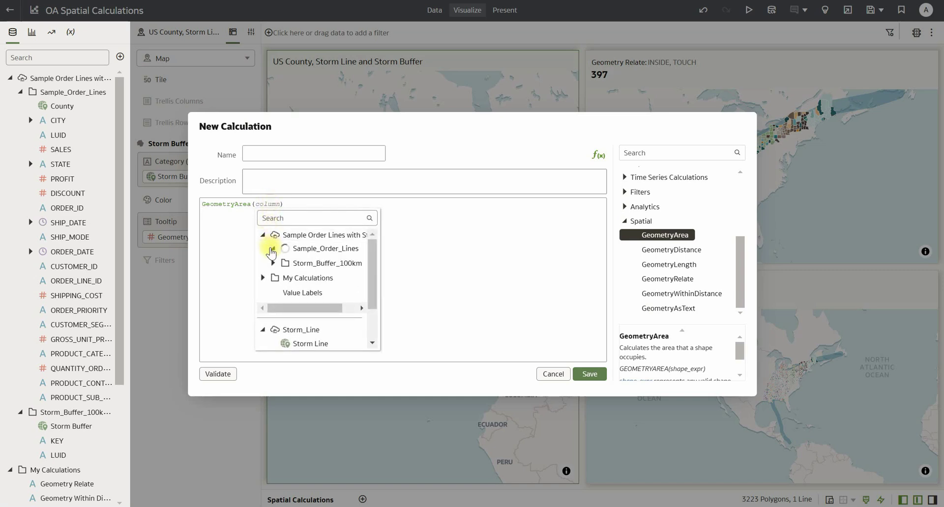
click(273, 248)
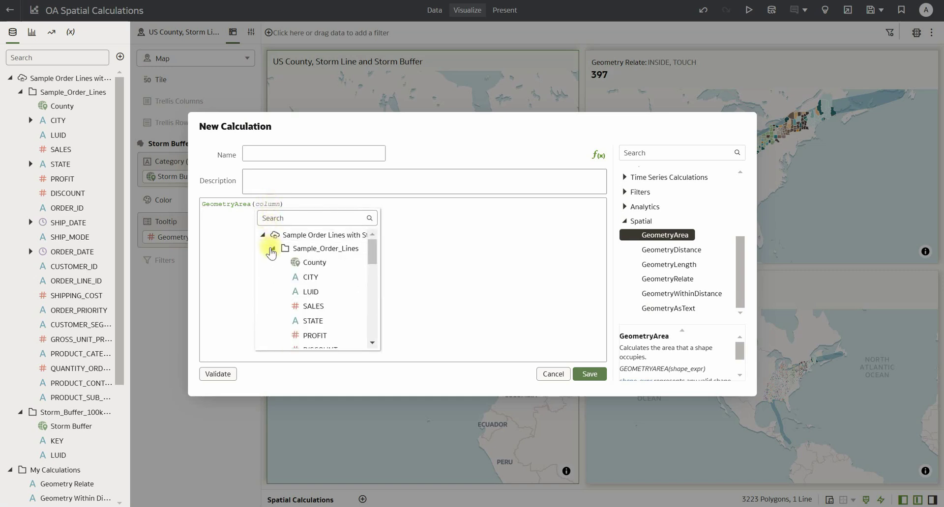
click(310, 263)
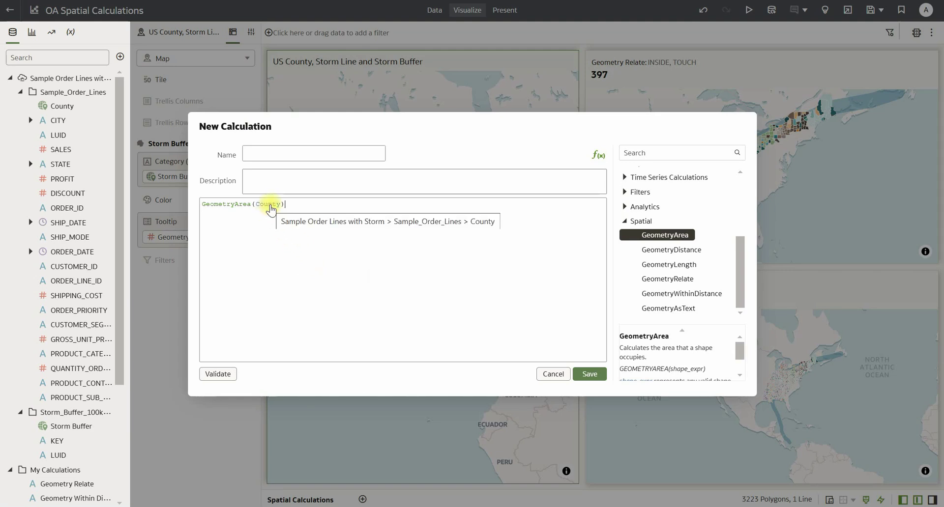
drag(287, 204, 193, 202)
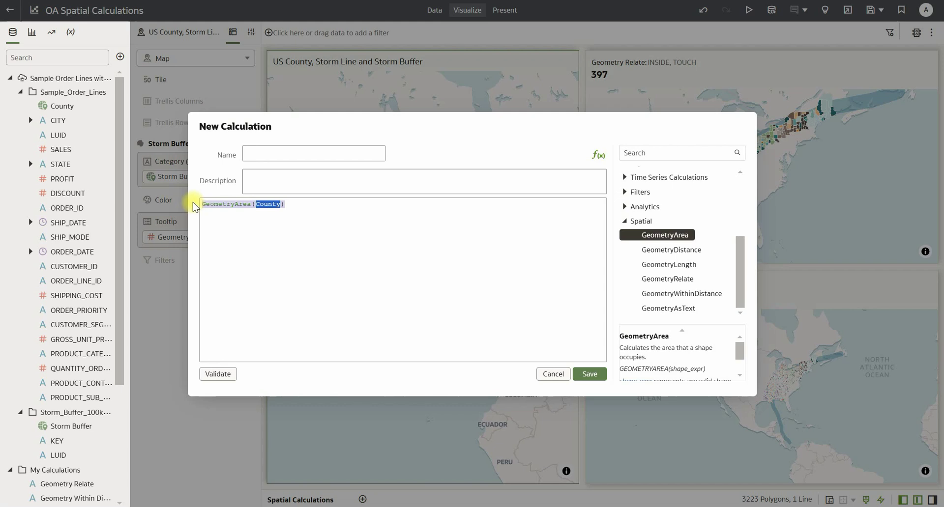
key(BackSpace)
Build GeometryDistance with County (Sample_Order_Lines) and Storm Buffer (Storm_Buffer_100km) as its shapes.
double_click(698, 250)
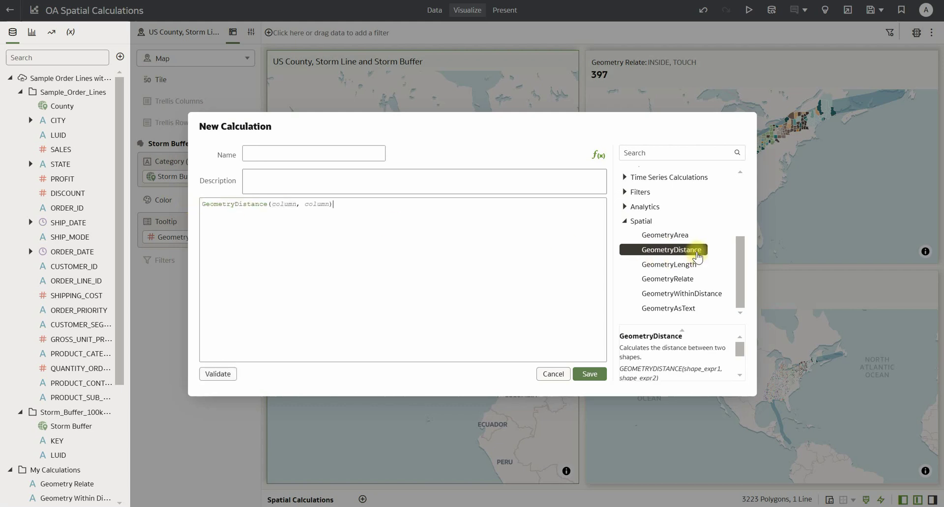
click(277, 205)
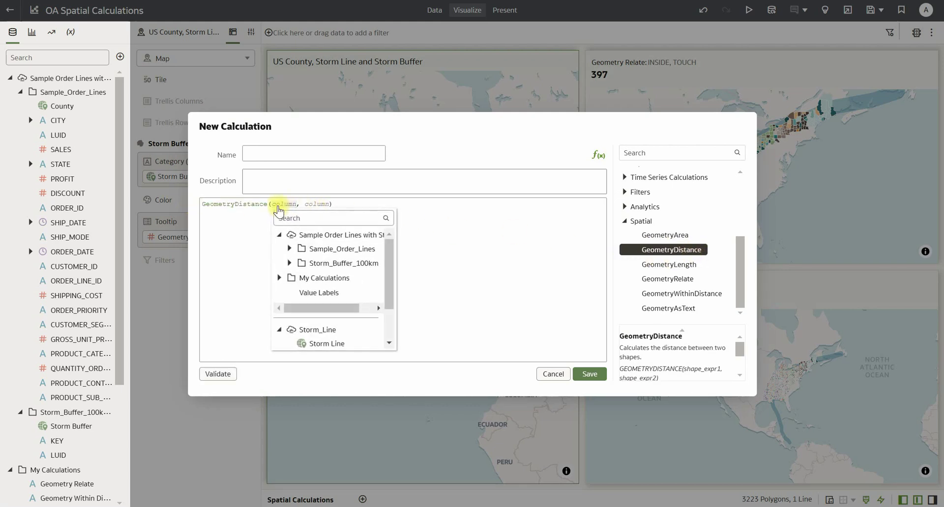
click(289, 250)
click(320, 263)
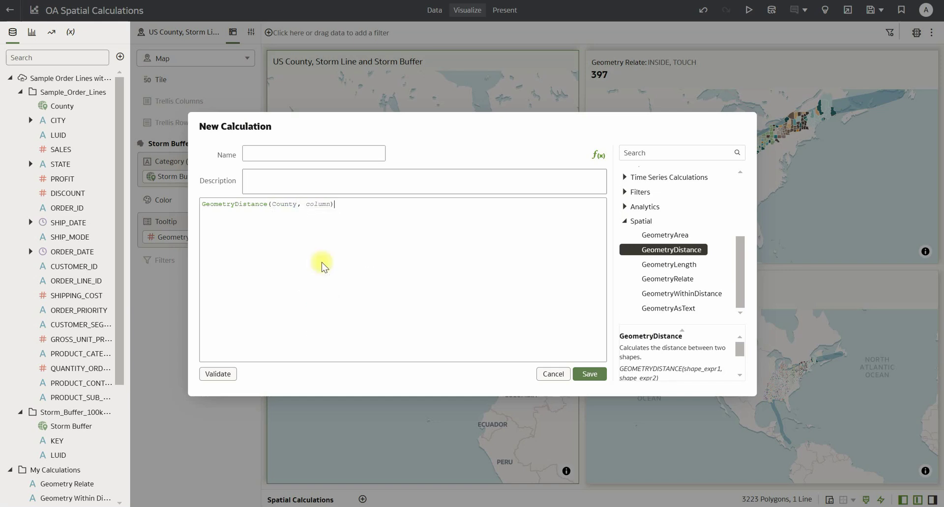
click(323, 204)
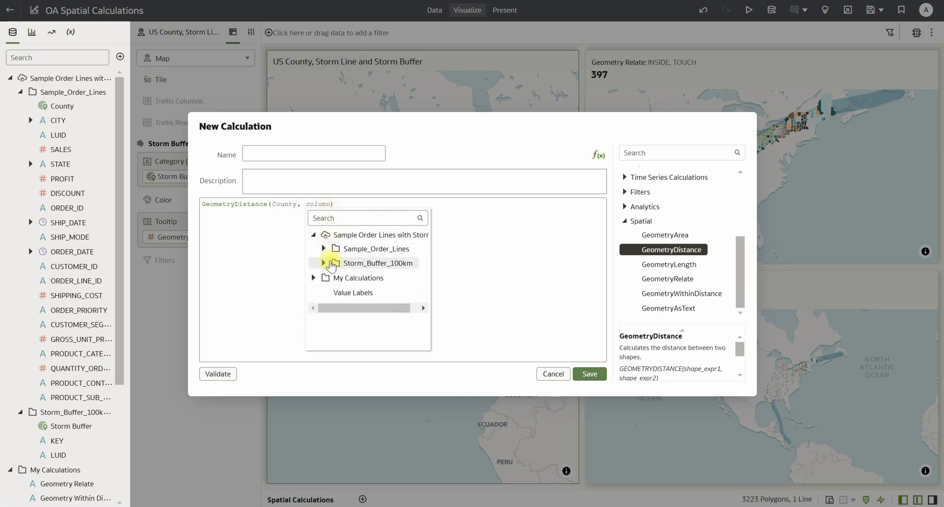
click(324, 264)
click(364, 278)
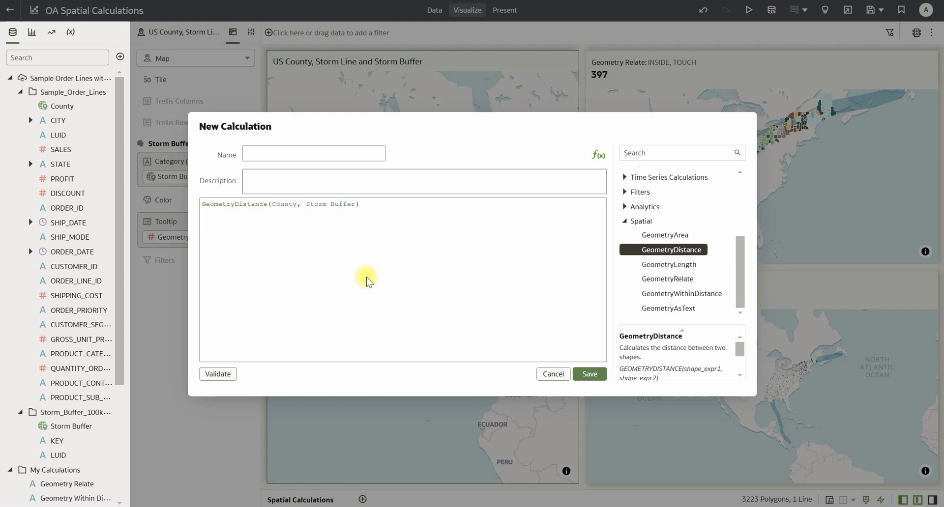
Cancel the draft calculation, then hide and restore the Data and Grammar panels.
click(553, 375)
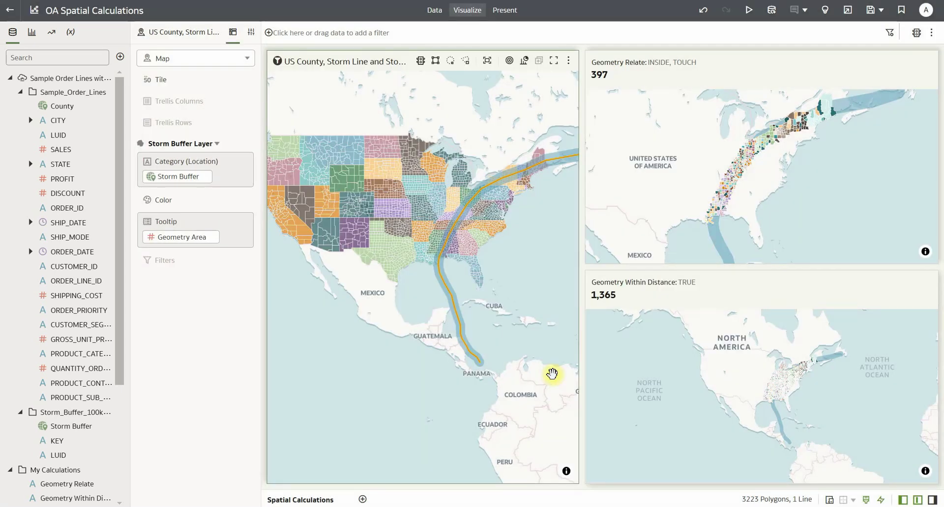
click(903, 499)
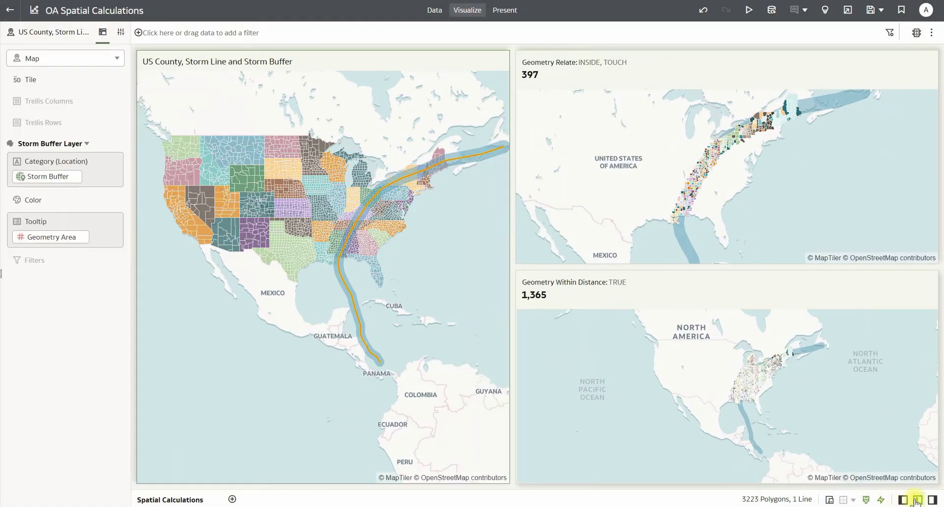
click(915, 500)
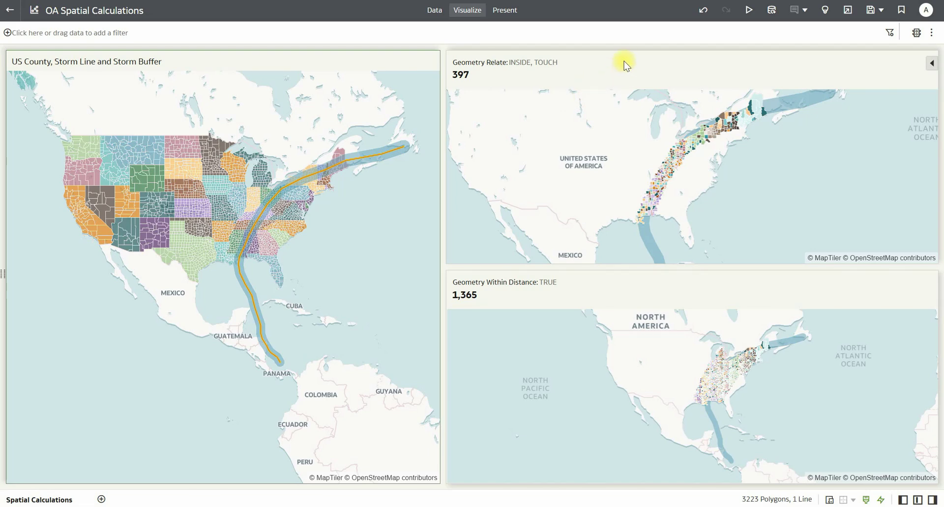
click(903, 500)
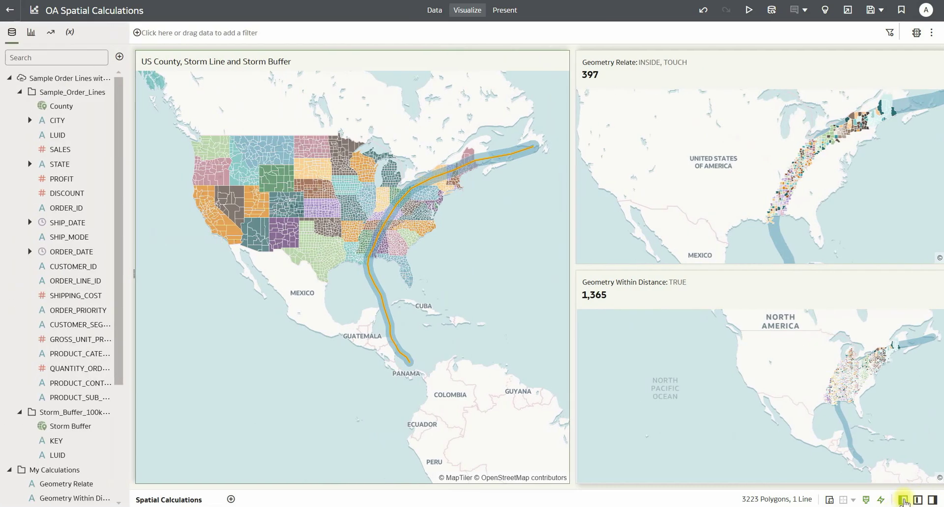
click(917, 500)
scroll(59, 459, down, 2)
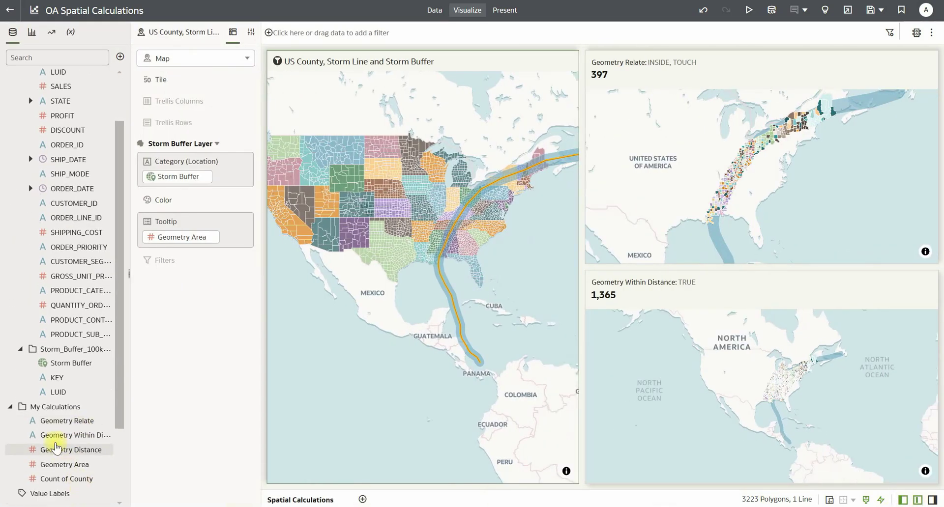
right_click(47, 421)
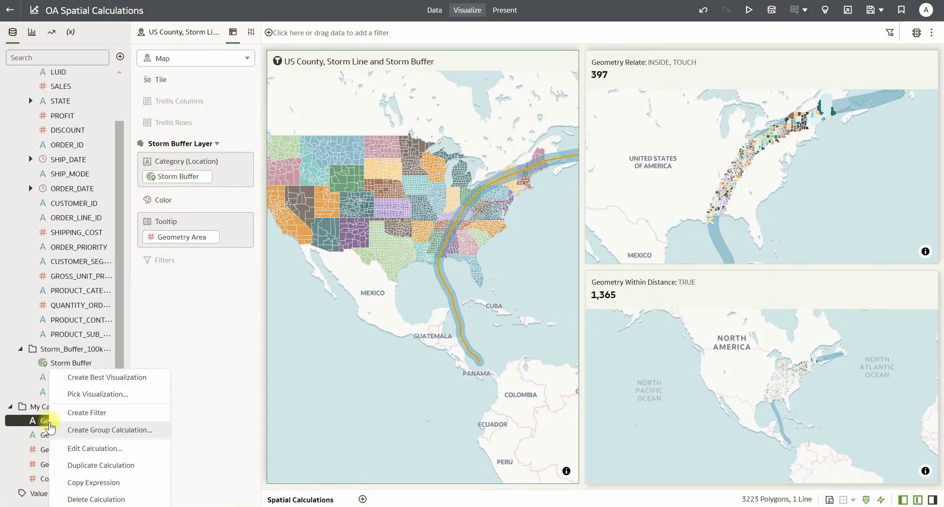
click(72, 449)
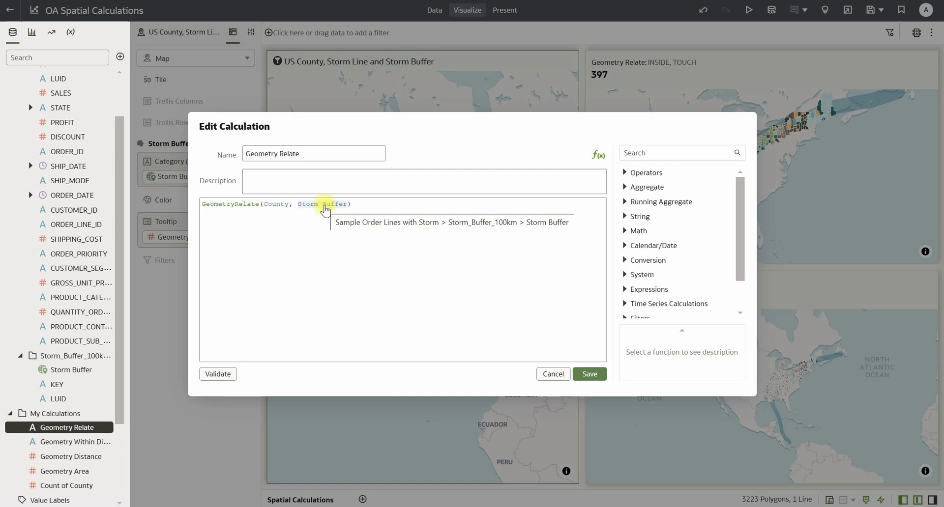
click(553, 374)
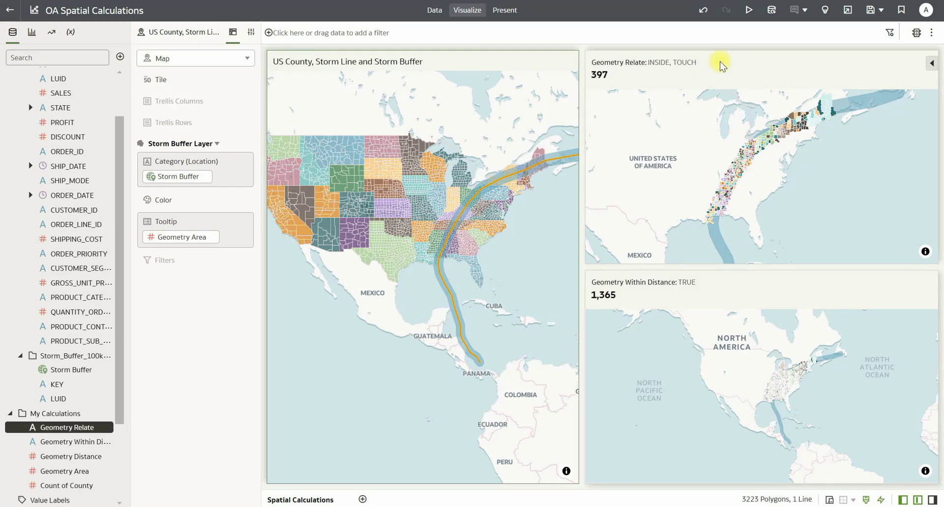
click(928, 64)
click(915, 63)
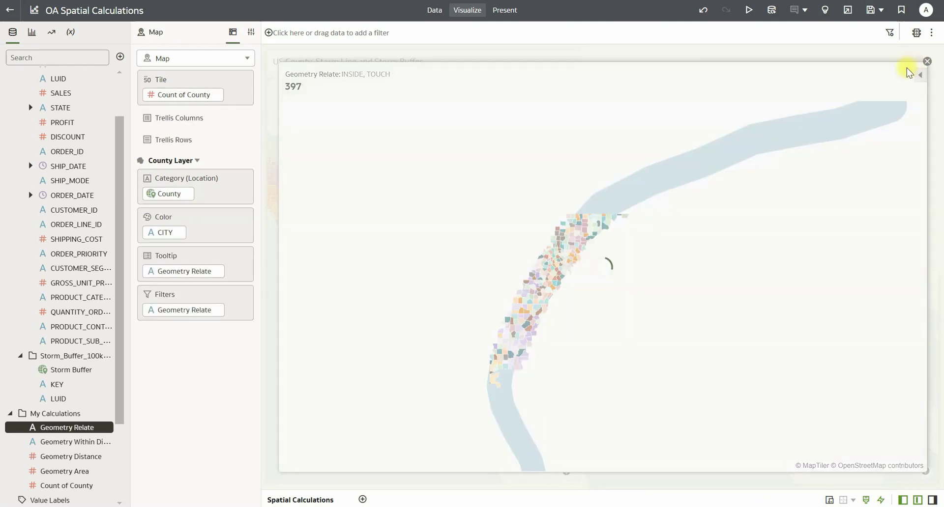
mouse_move(628, 206)
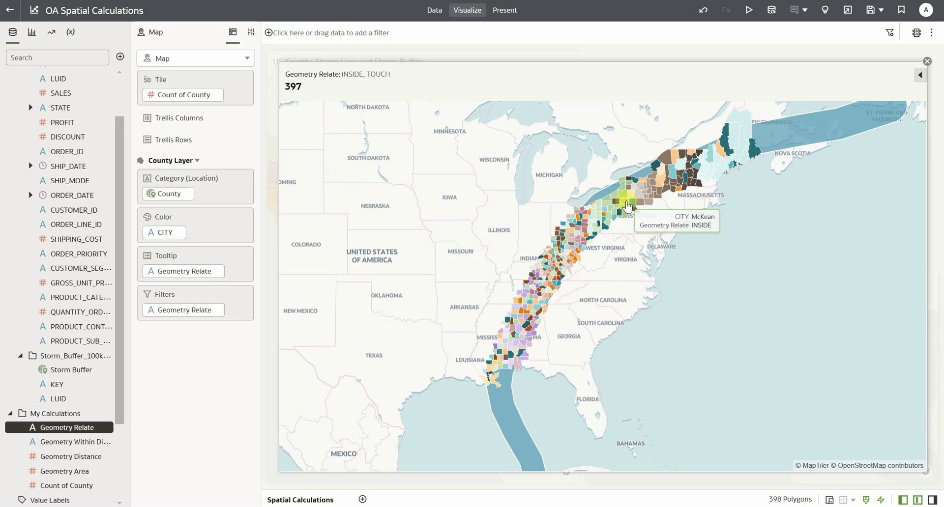
mouse_move(664, 160)
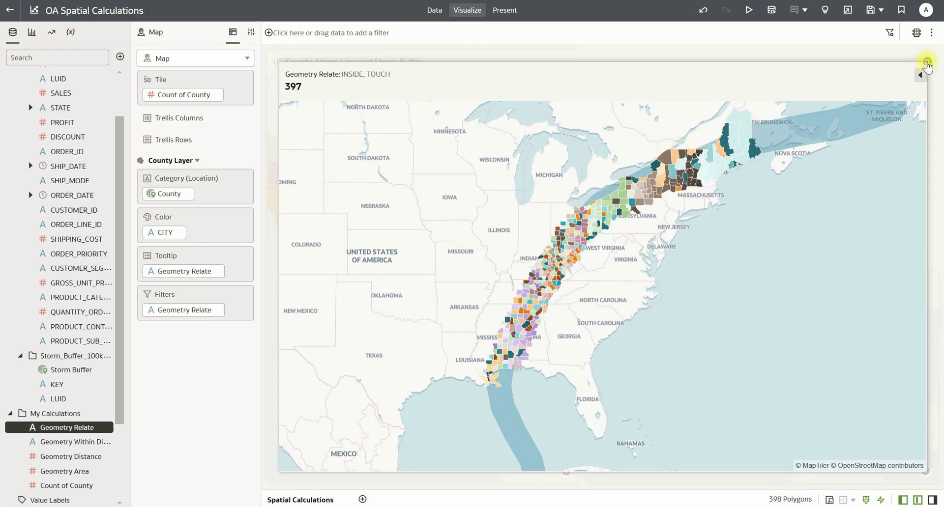
click(926, 63)
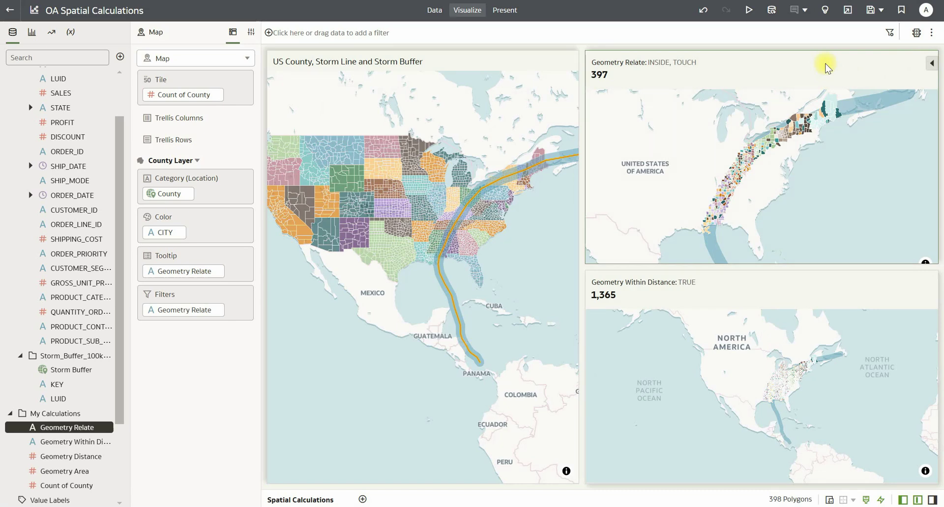
click(752, 283)
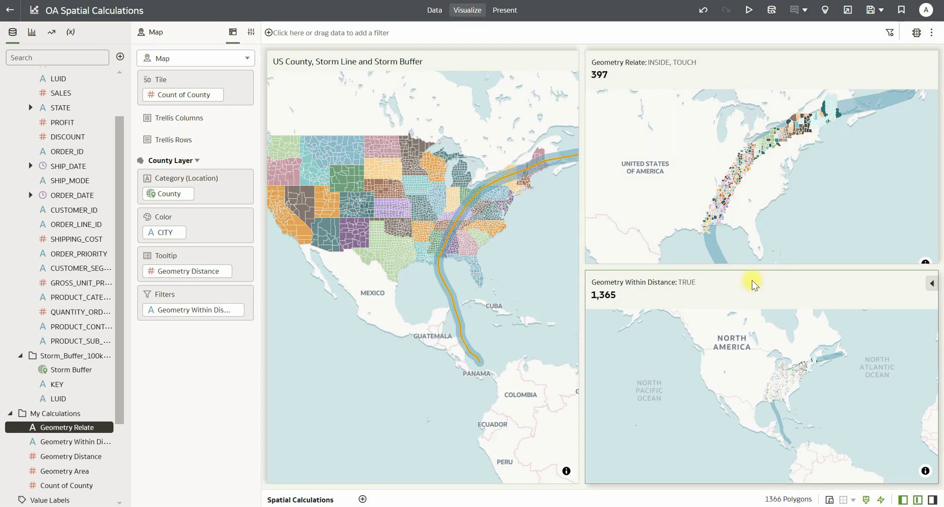
Maximize the Geometry Within Distance map and zoom into the eastern US counties.
click(932, 284)
click(916, 282)
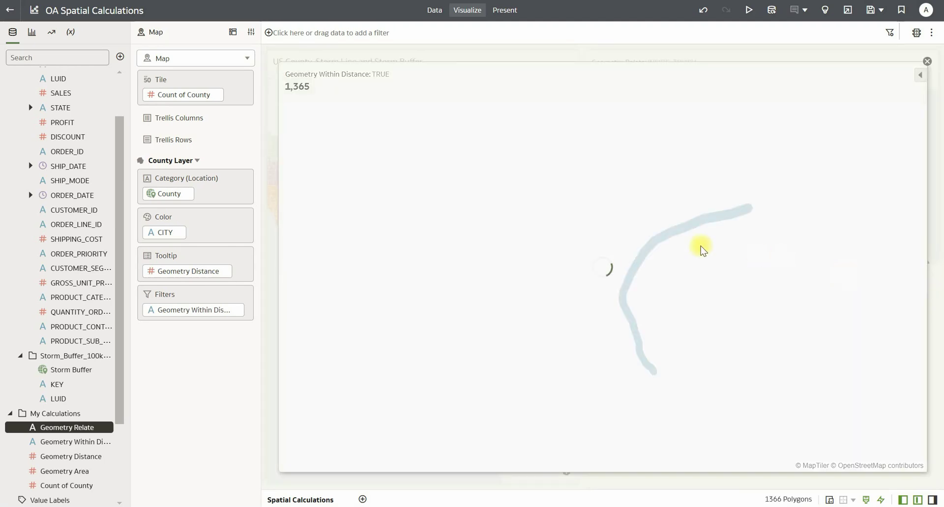
scroll(659, 243, up, 2)
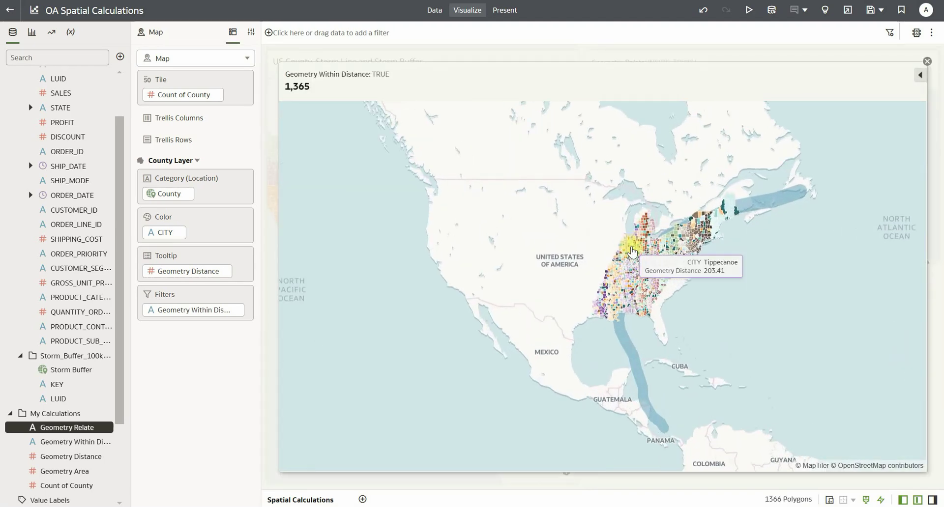
scroll(652, 312, up, 1)
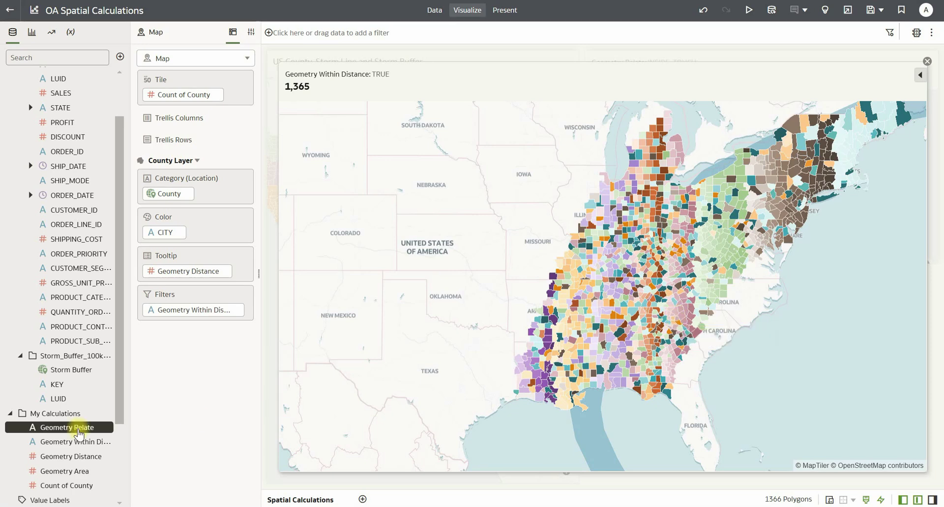
Review the Geometry Within Distance formula unchanged, then restore the map to the grid.
right_click(36, 445)
click(66, 447)
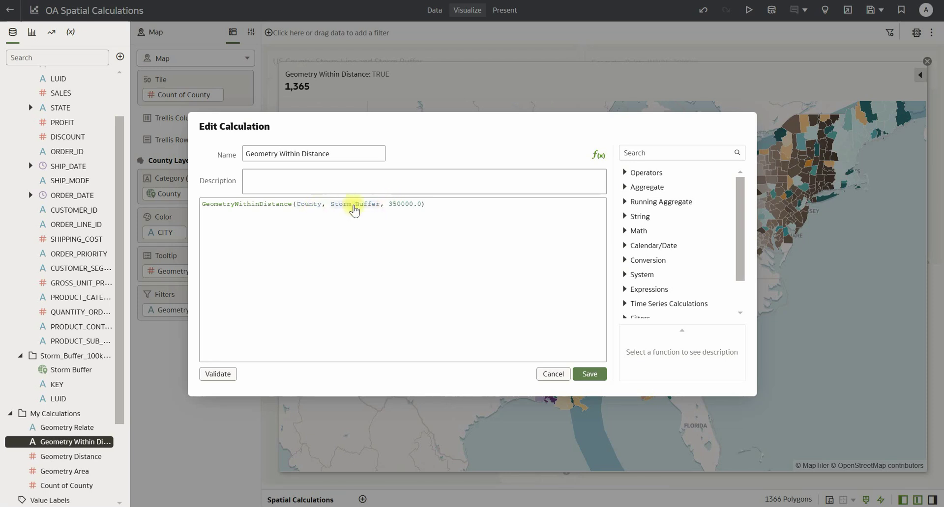
click(553, 373)
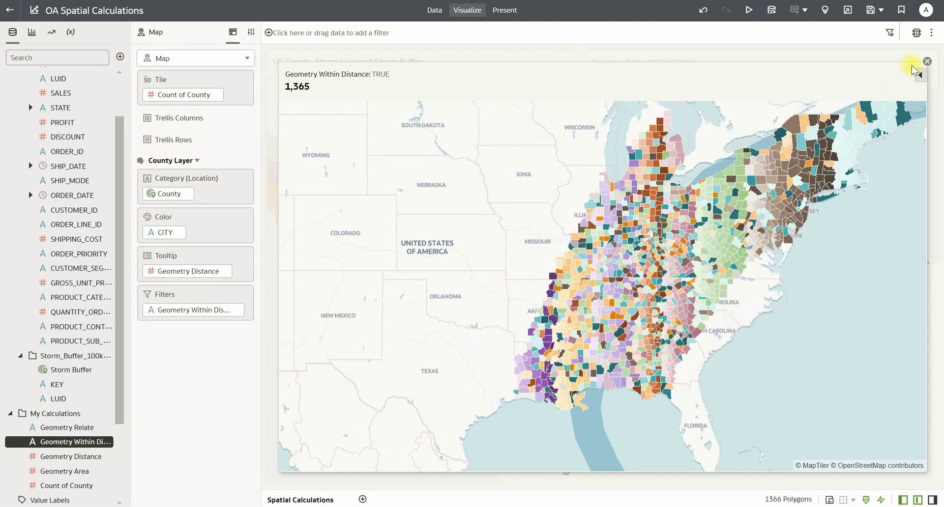
click(927, 61)
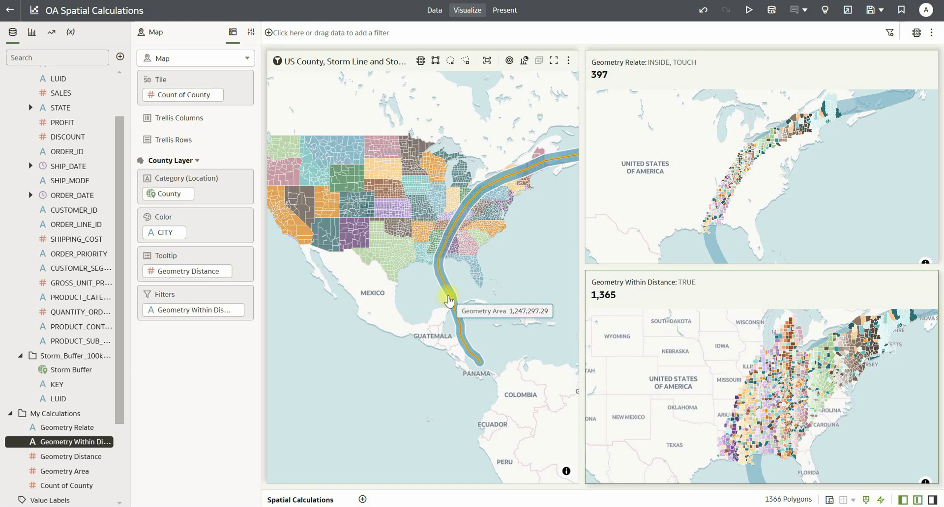
Review the generated SDO_GEOM.WITHIN_DISTANCE SQL in the Developer execution log, then close it.
click(932, 33)
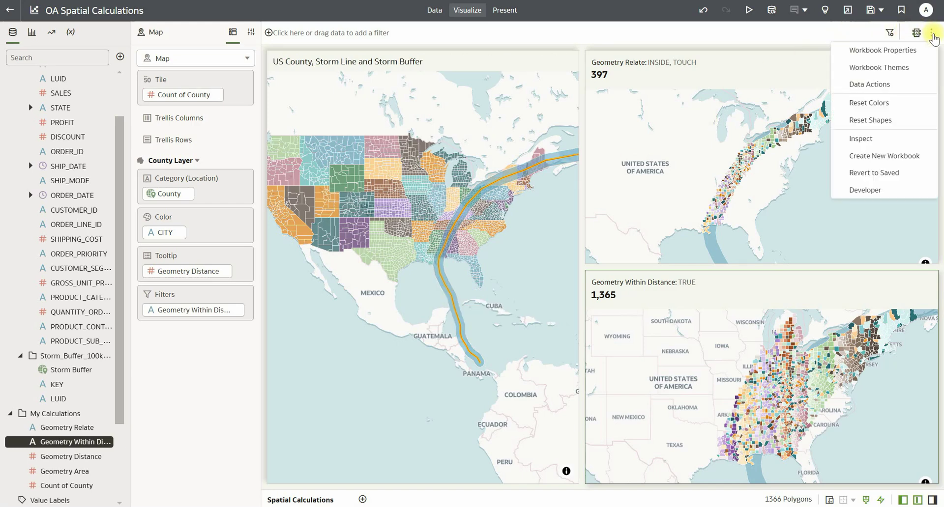
click(890, 188)
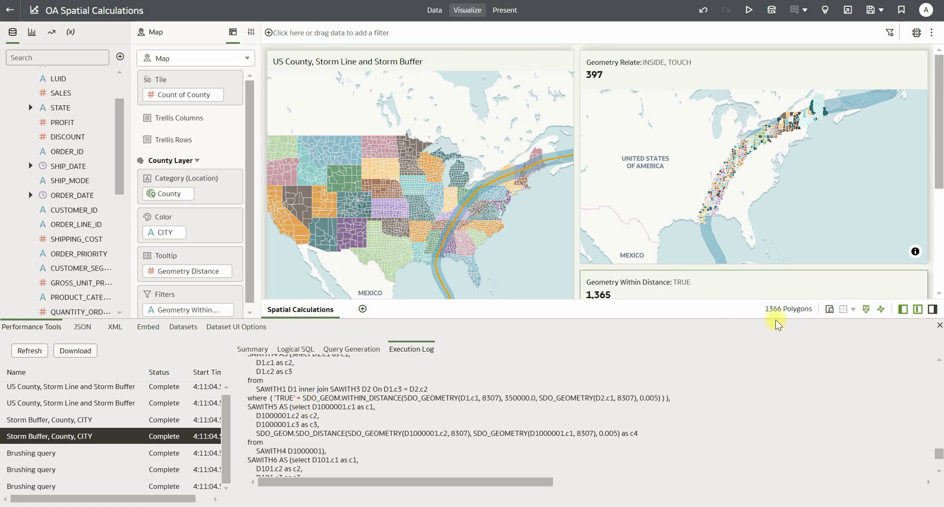
click(939, 326)
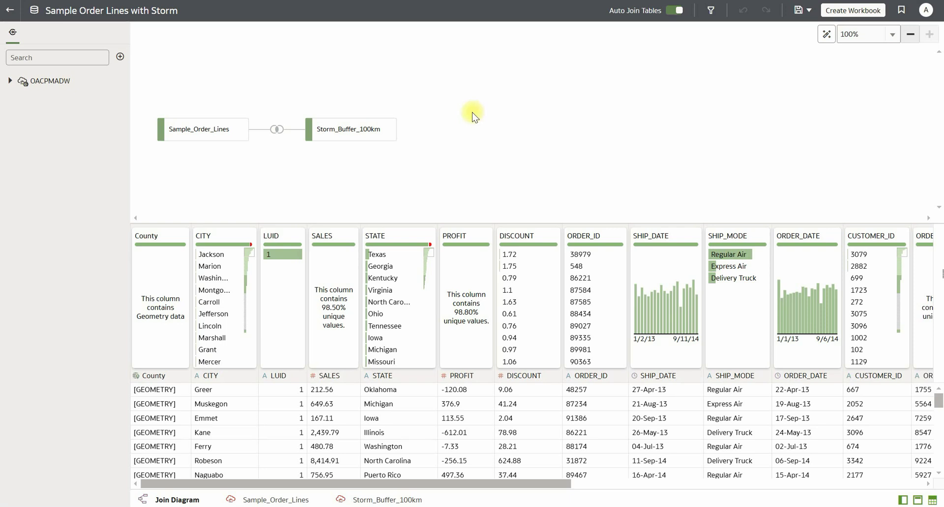
mouse_move(354, 138)
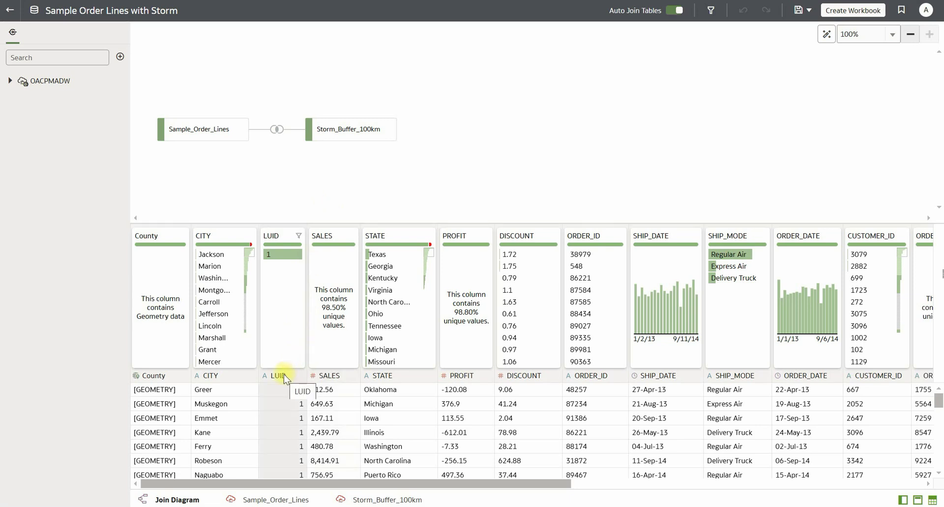
click(277, 130)
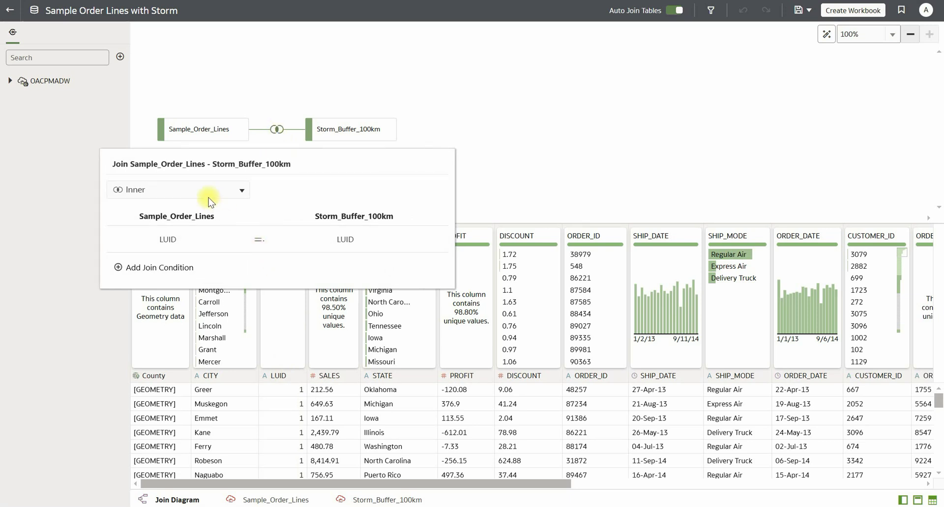
click(553, 134)
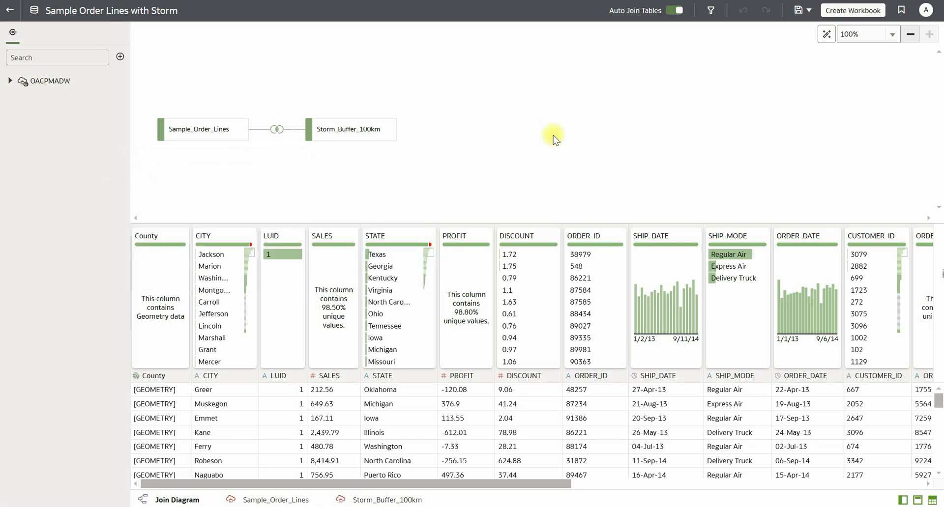